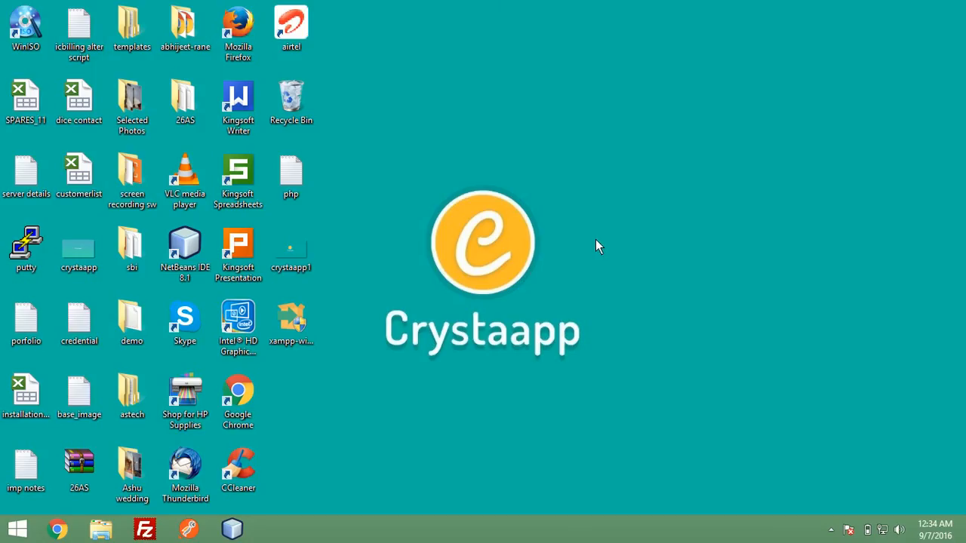
- Switch to Chrome, search the web for "xampp download" and open the Download XAMPP page on apachefriends.org
left_click(60, 530)
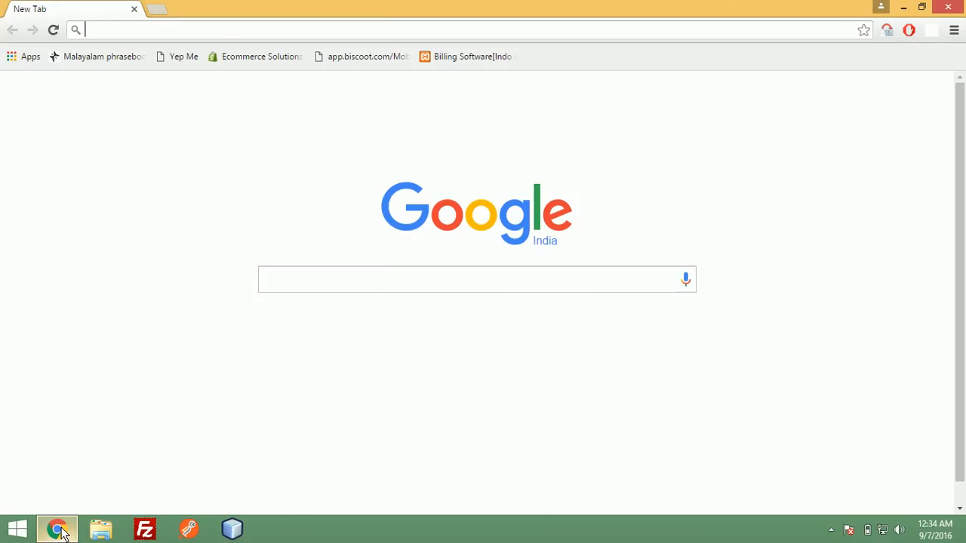
type("xa")
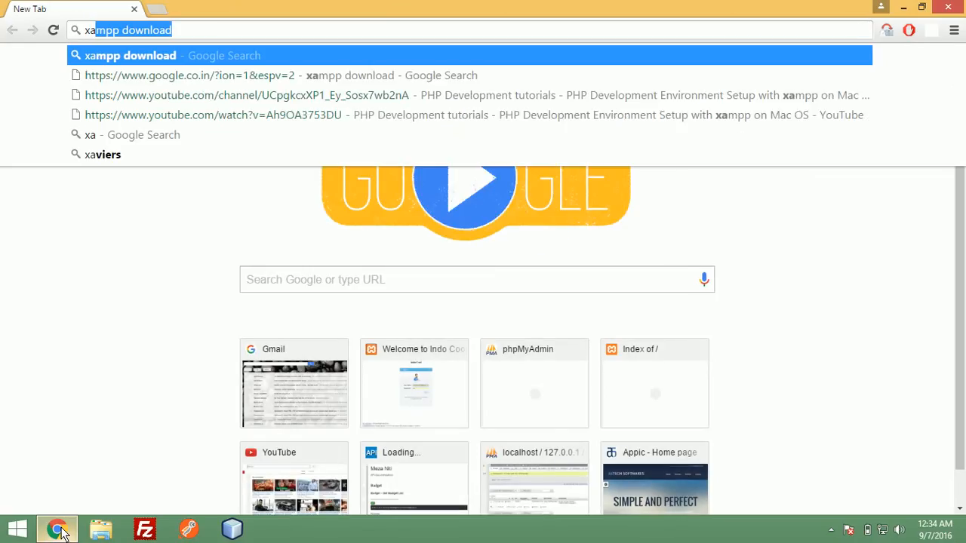
key("Right")
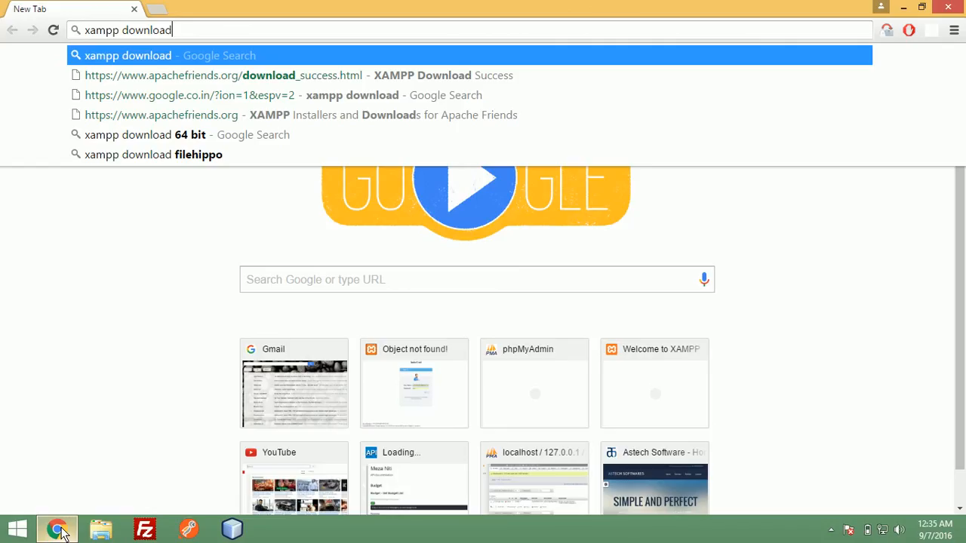
key("Escape")
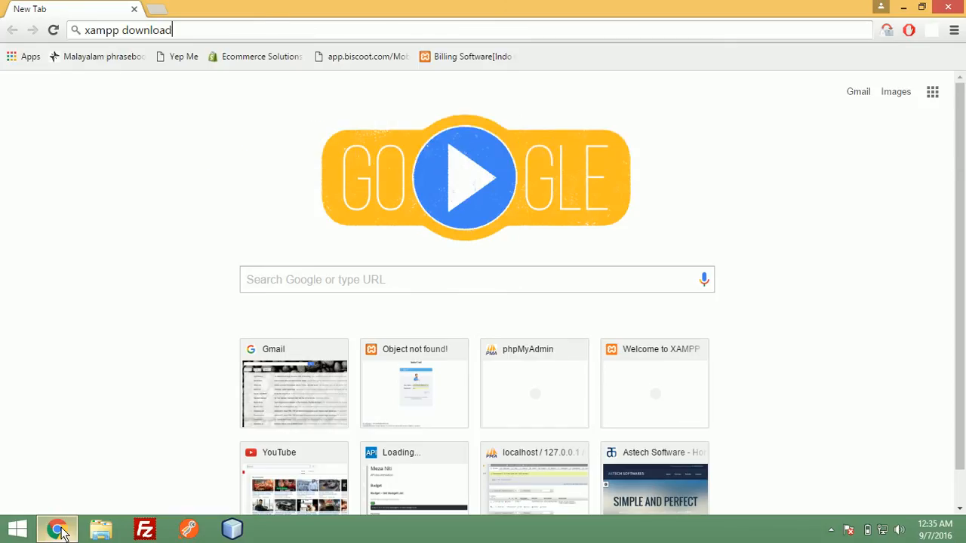
key("Return")
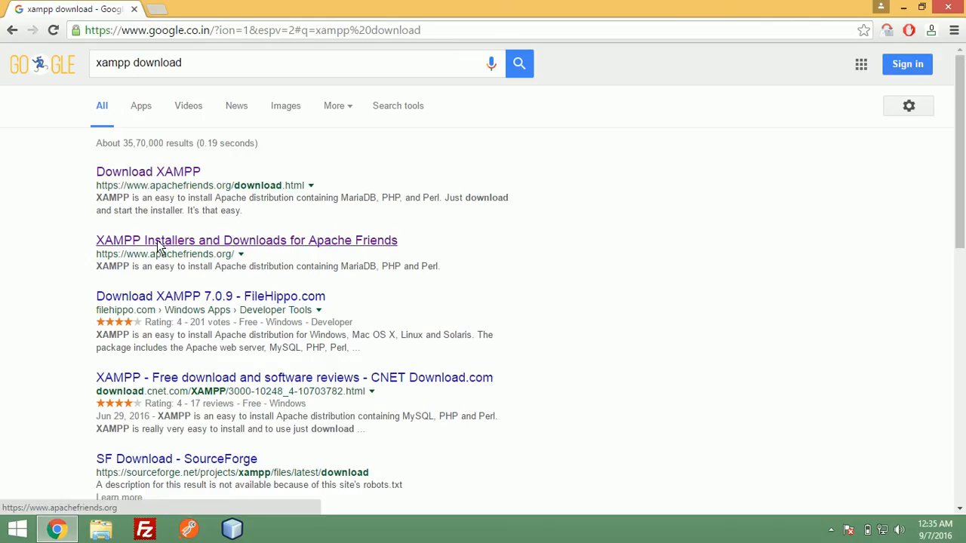
left_click(165, 175)
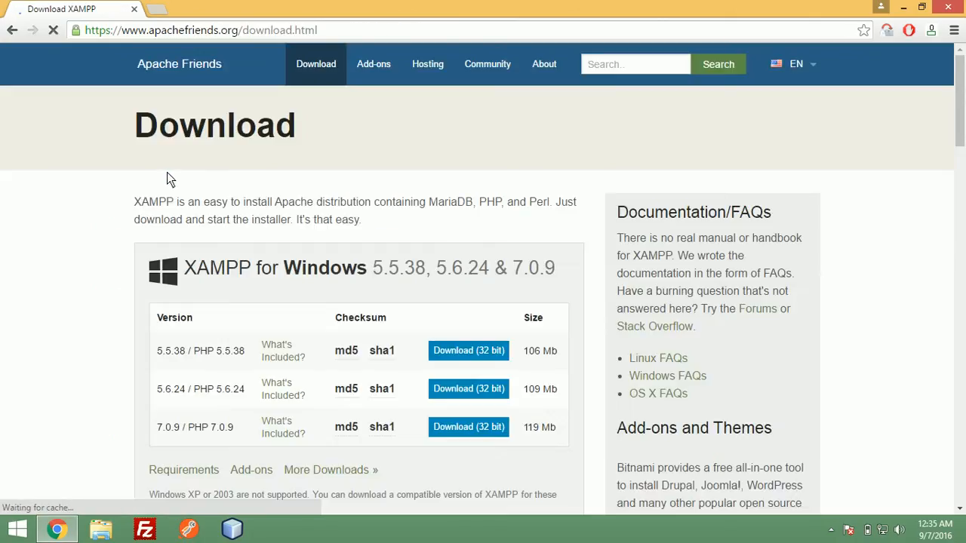
- Start the 32-bit download of XAMPP for Windows version 5.6.24 / PHP 5.6.24
scroll(210, 174, "down", 2)
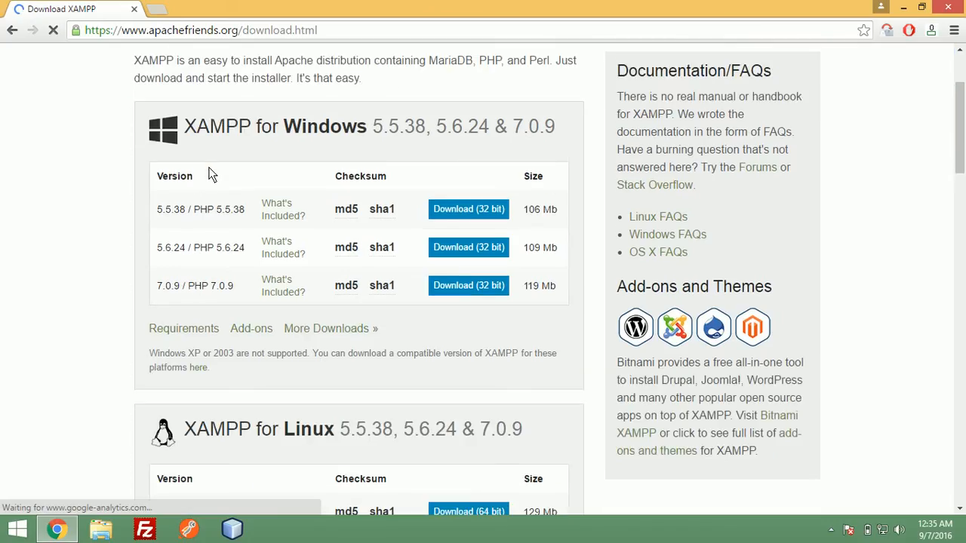
scroll(210, 174, "down", 2)
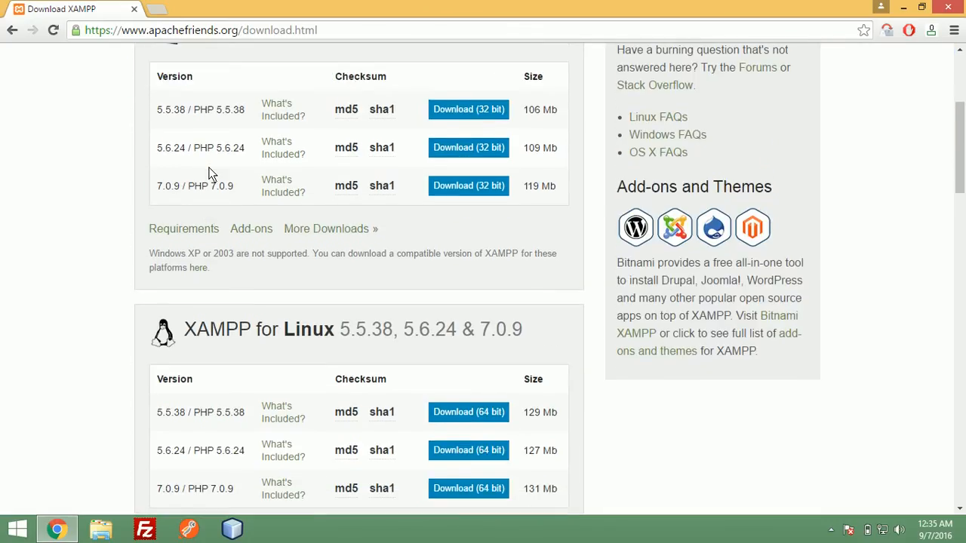
scroll(210, 174, "up", 1)
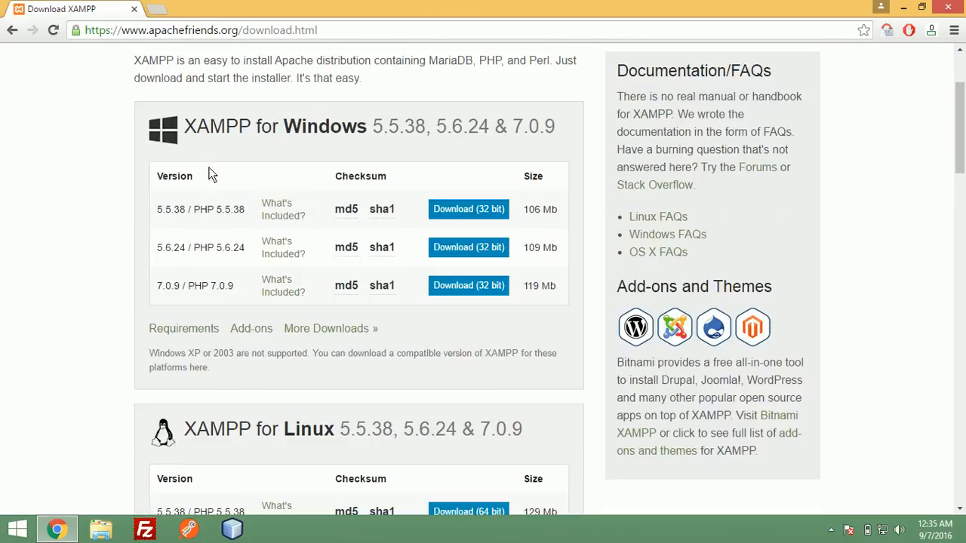
scroll(210, 173, "down", 5)
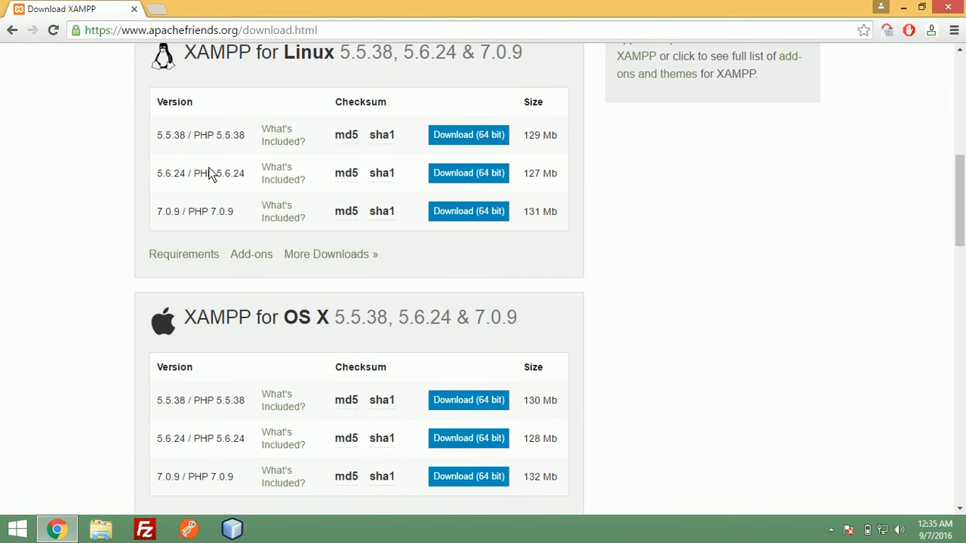
scroll(210, 174, "up", 4)
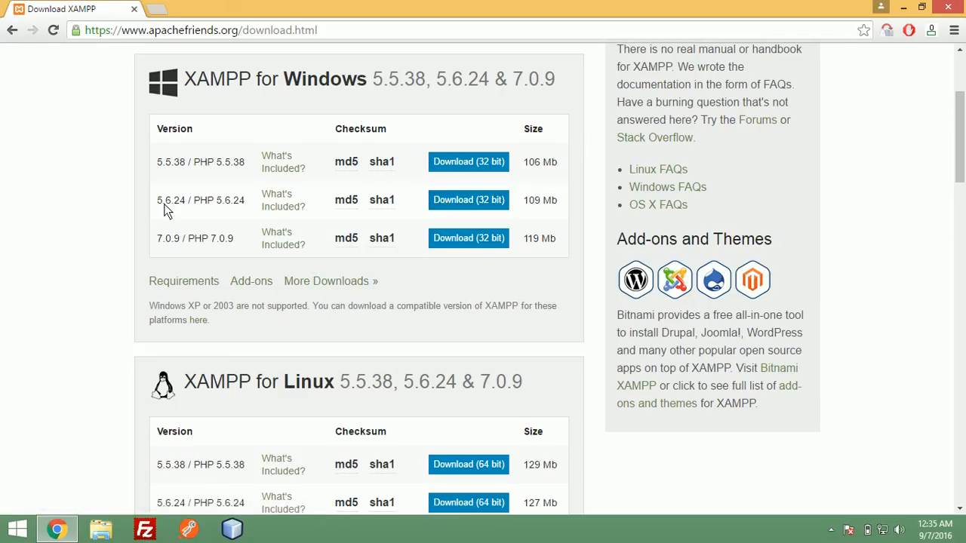
left_click(442, 200)
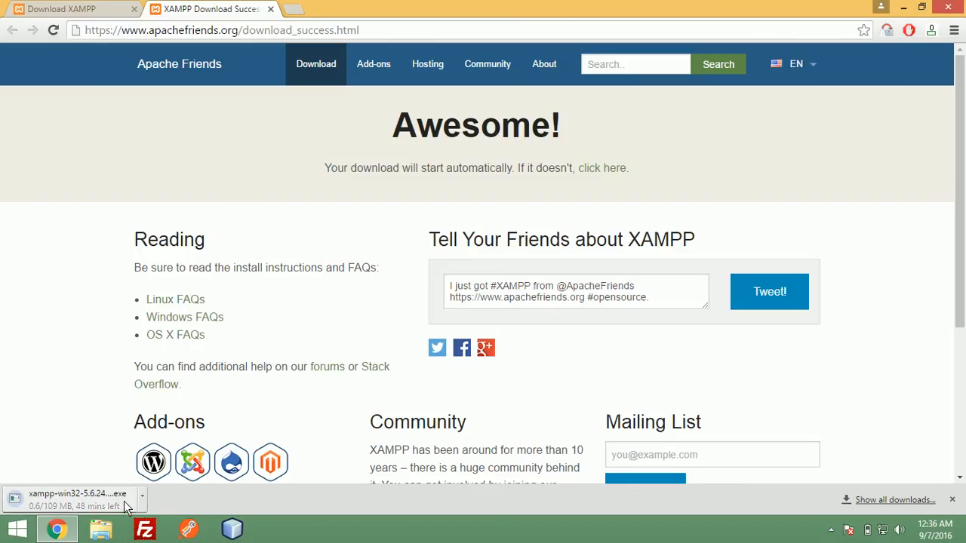
- Pause the running XAMPP installer download, close the downloads and download success pages, and minimize the browser
left_click(867, 499)
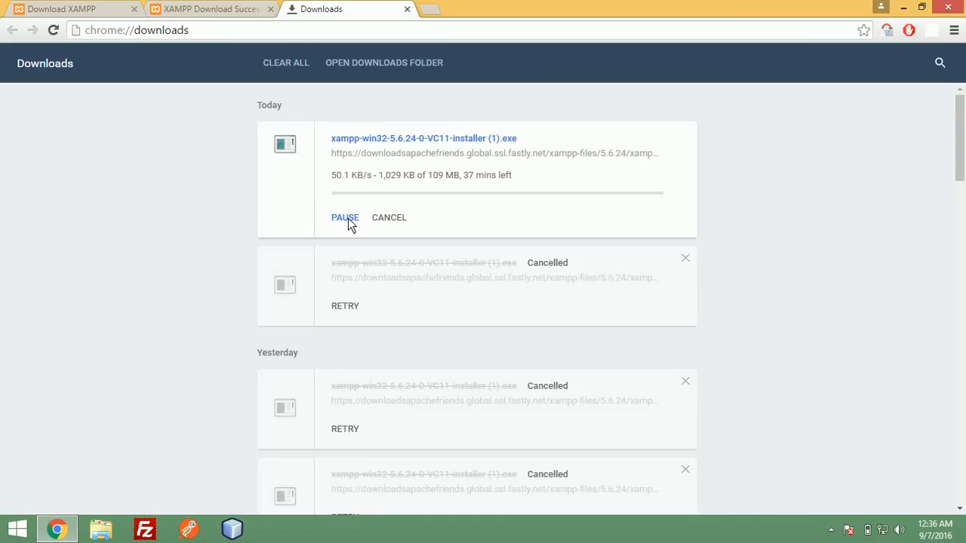
left_click(349, 223)
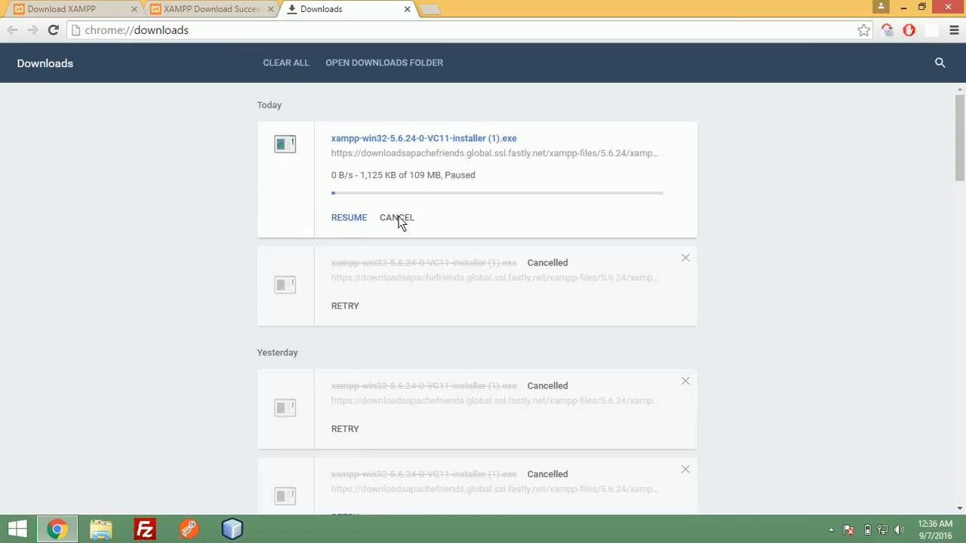
left_click(406, 9)
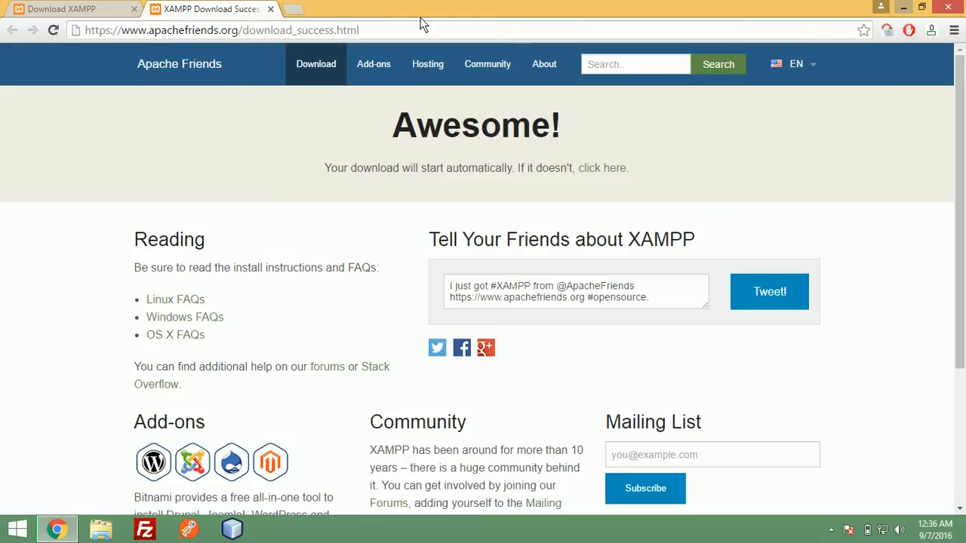
left_click(270, 10)
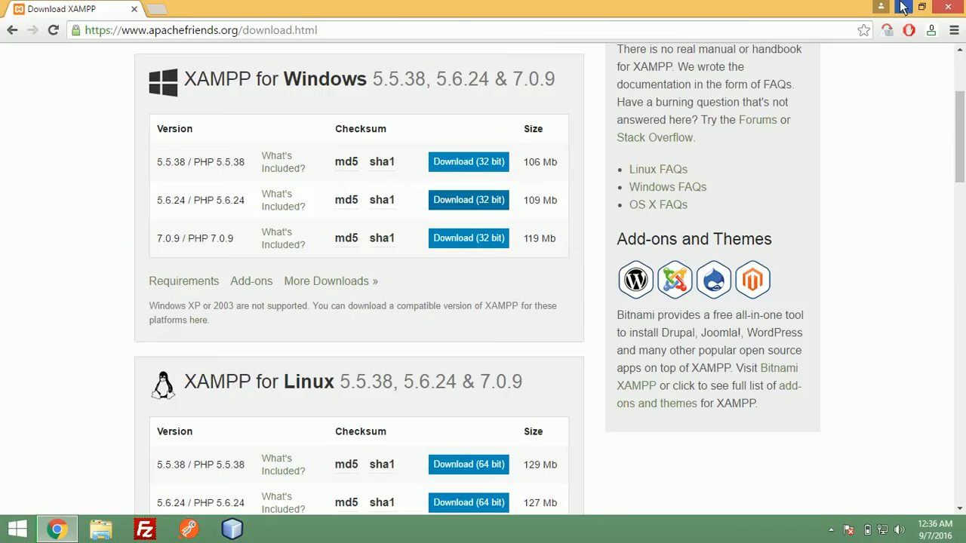
left_click(903, 8)
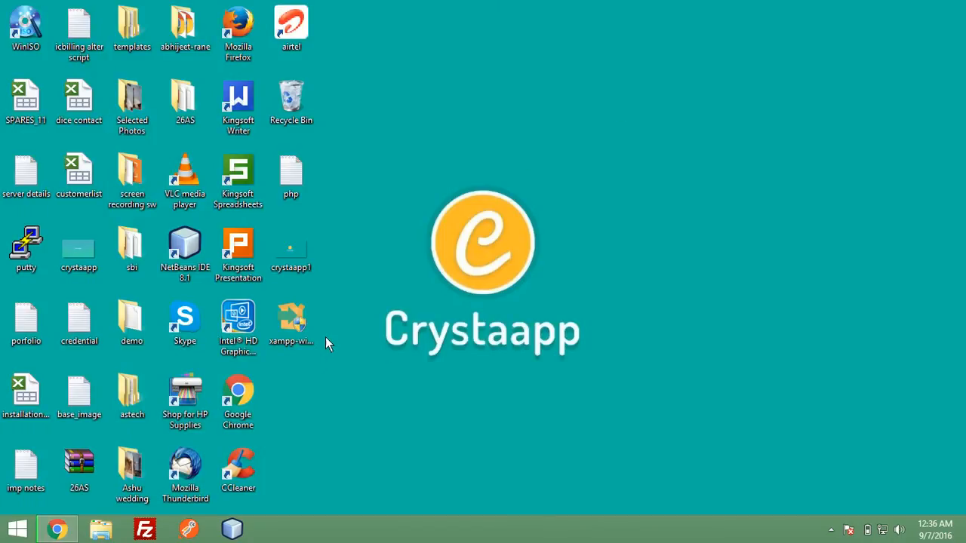
- Launch the XAMPP installer from the desktop, dismiss the UAC warning and accept all default components
left_click(284, 330)
left_click(830, 529)
left_click(707, 437)
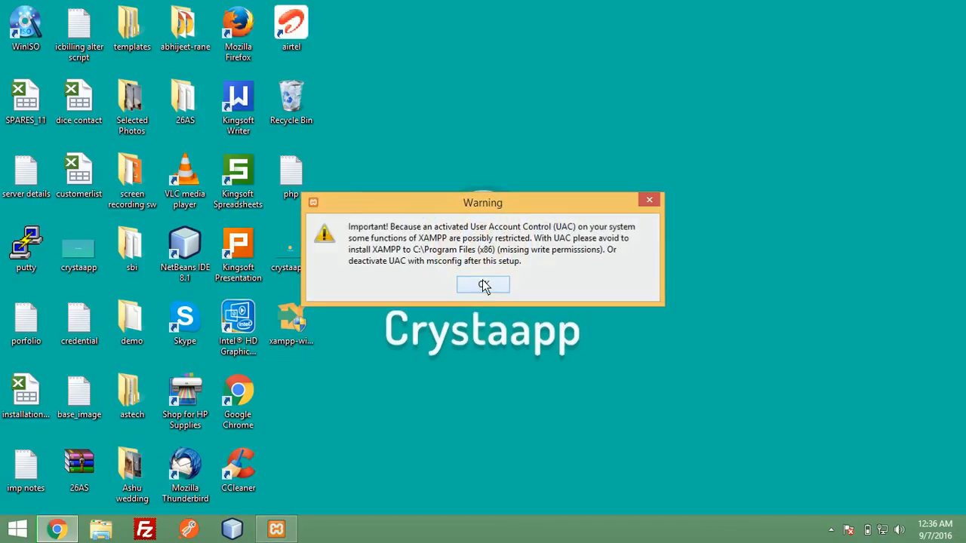
left_click(484, 282)
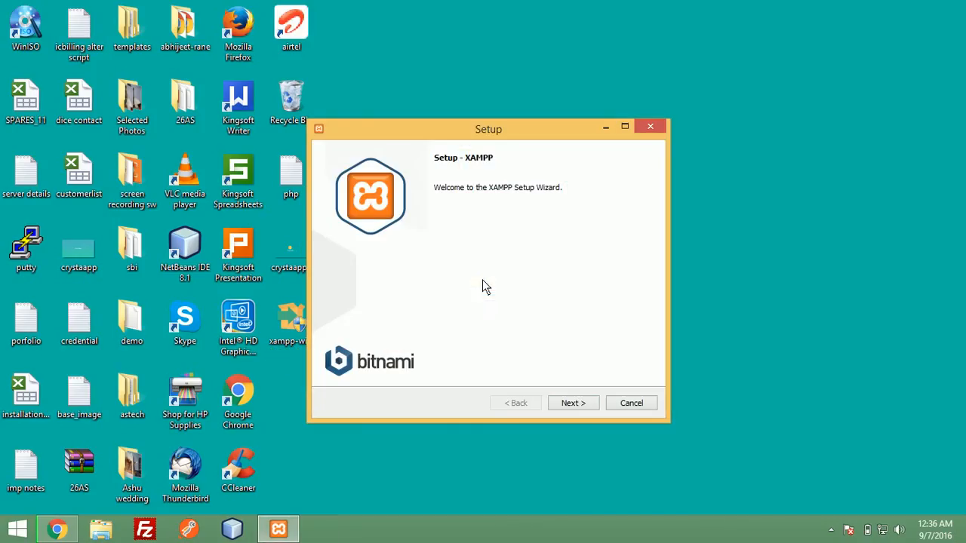
left_click(571, 406)
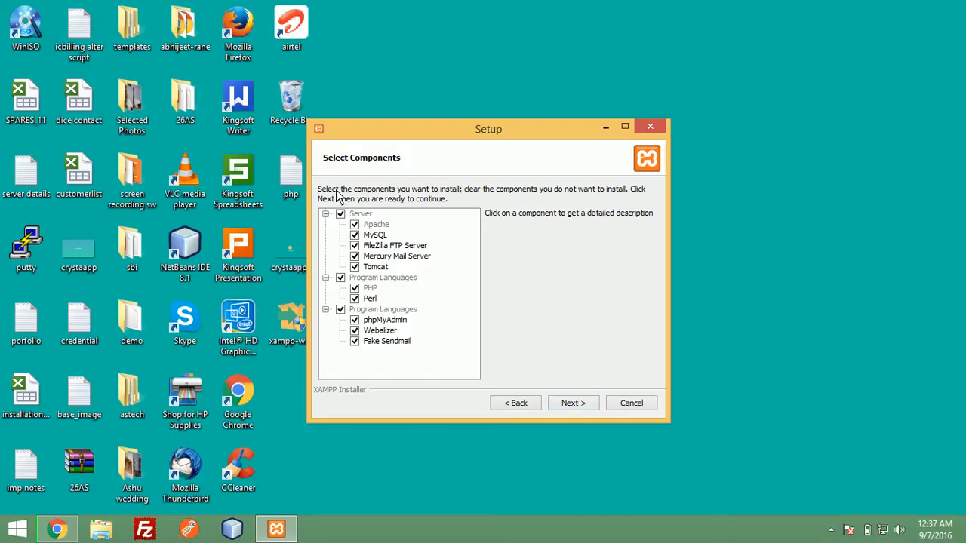
left_click(571, 402)
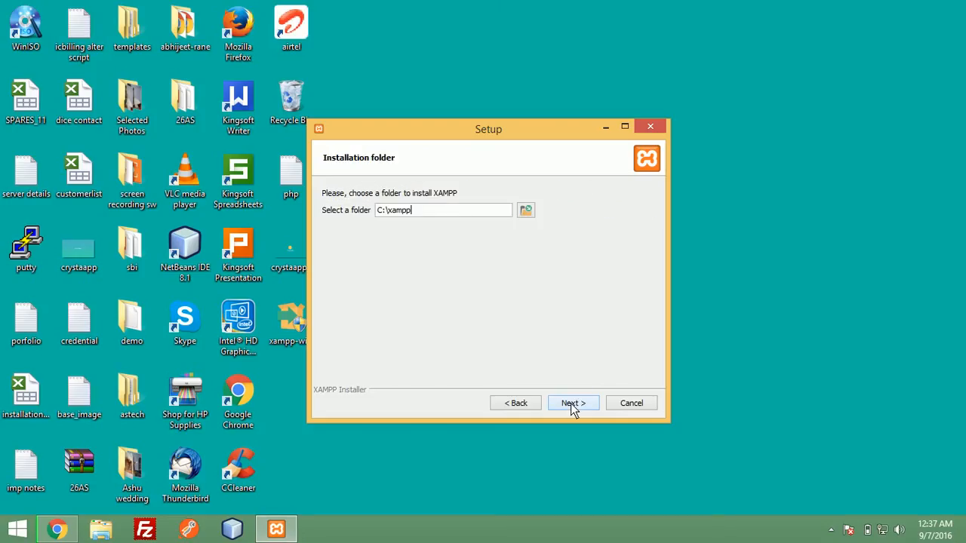
- Set the XAMPP installation folder to D:\xampp and proceed to the Bitnami page
left_click(526, 212)
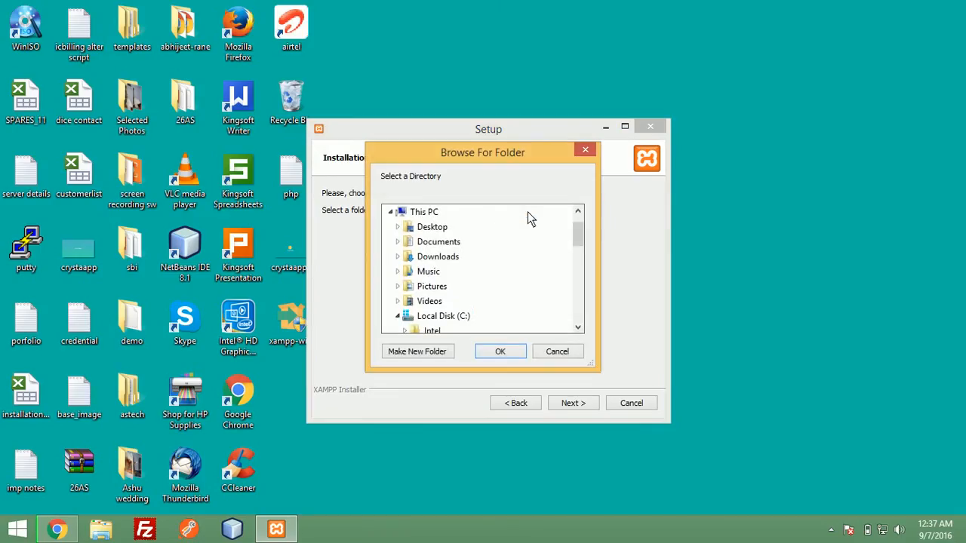
double_click(408, 318)
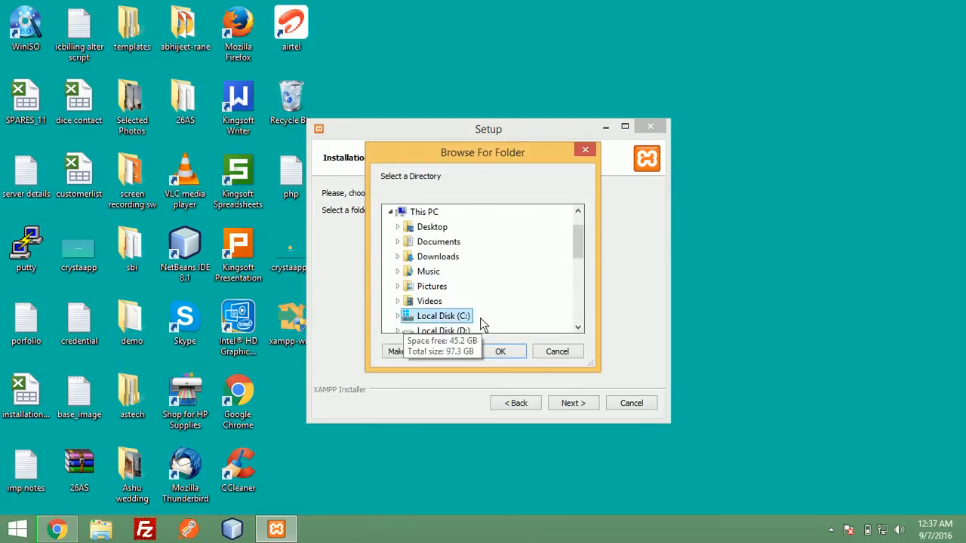
double_click(455, 332)
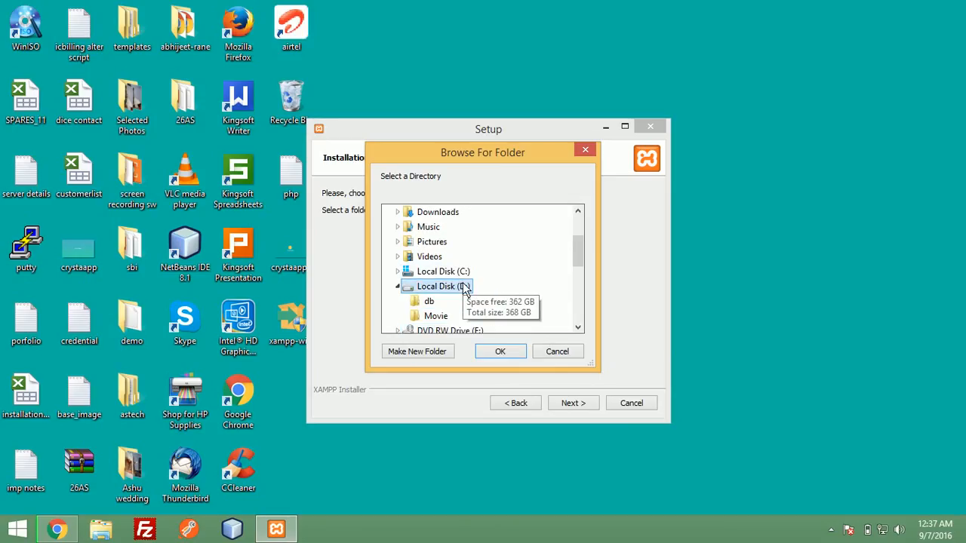
left_click(491, 349)
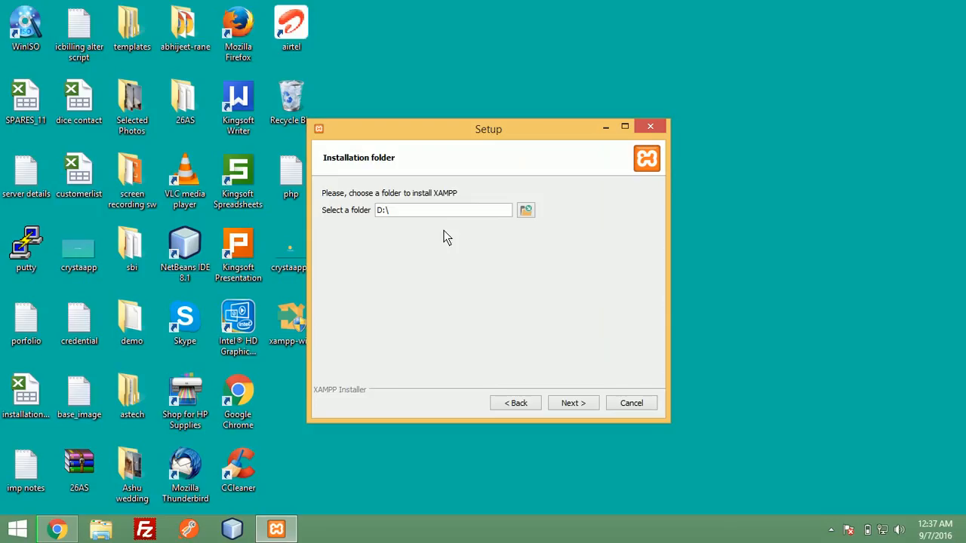
type("xampp")
left_click(571, 404)
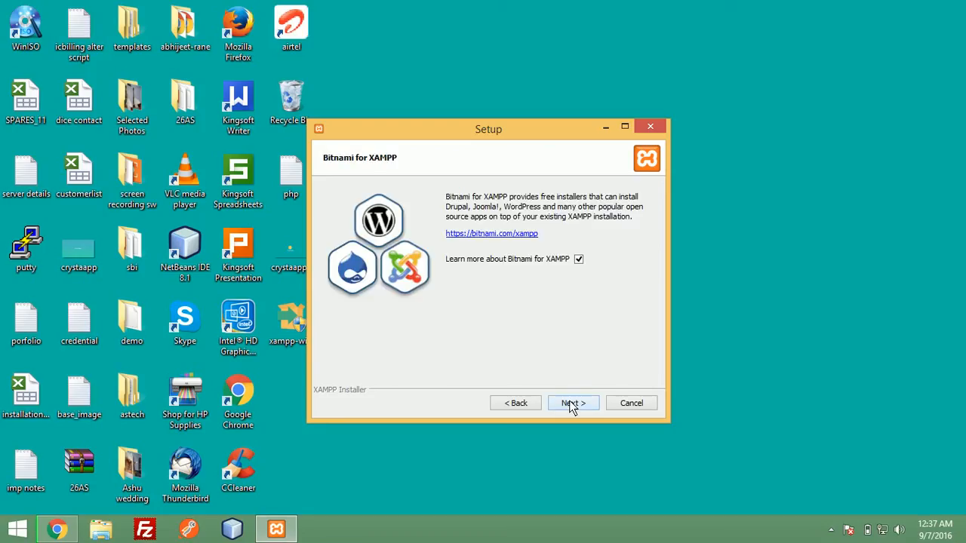
- Continue past the Bitnami page of the setup, close the Bitnami web page and exit Chrome, cancelling the pending download
left_click(570, 403)
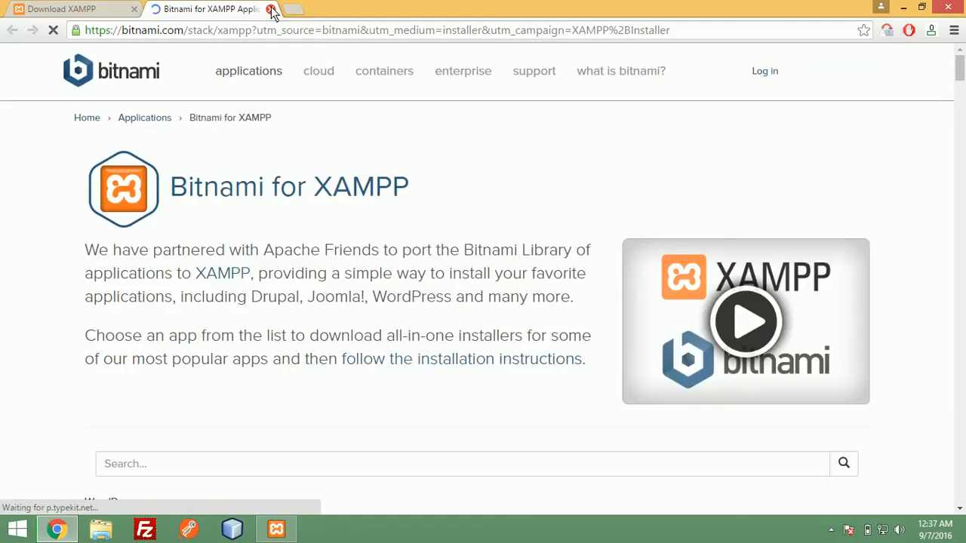
left_click(270, 9)
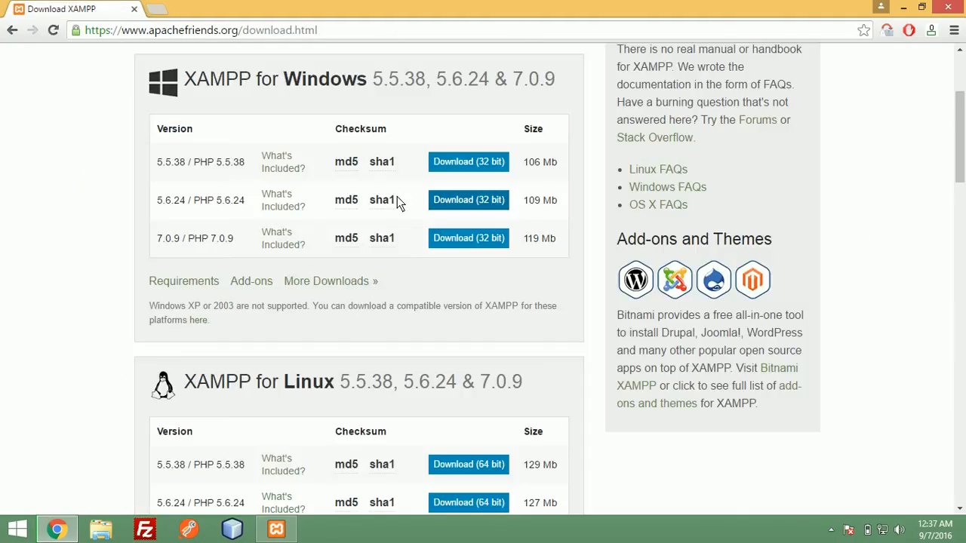
left_click(948, 7)
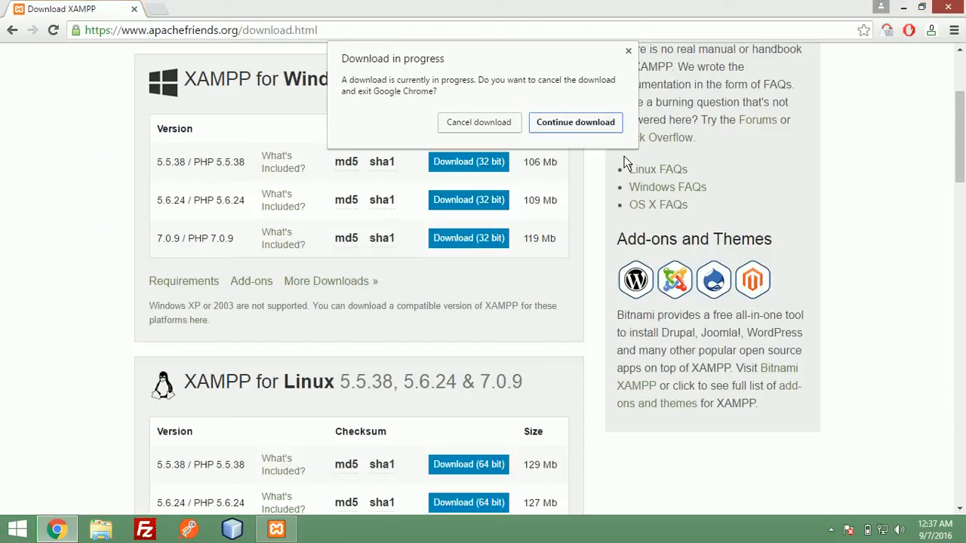
left_click(514, 124)
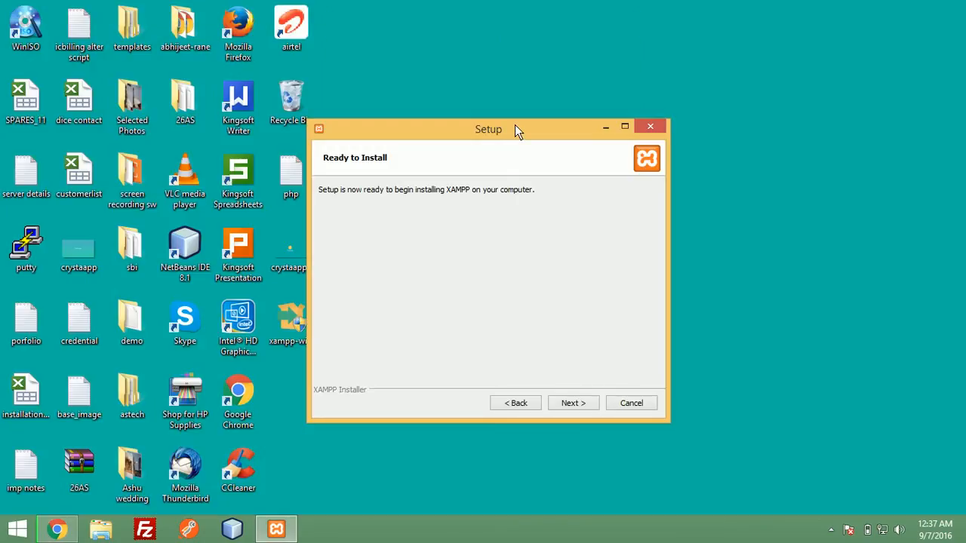
- Install XAMPP, finish the setup with the Control Panel set to start, and save English as its language
left_click(582, 402)
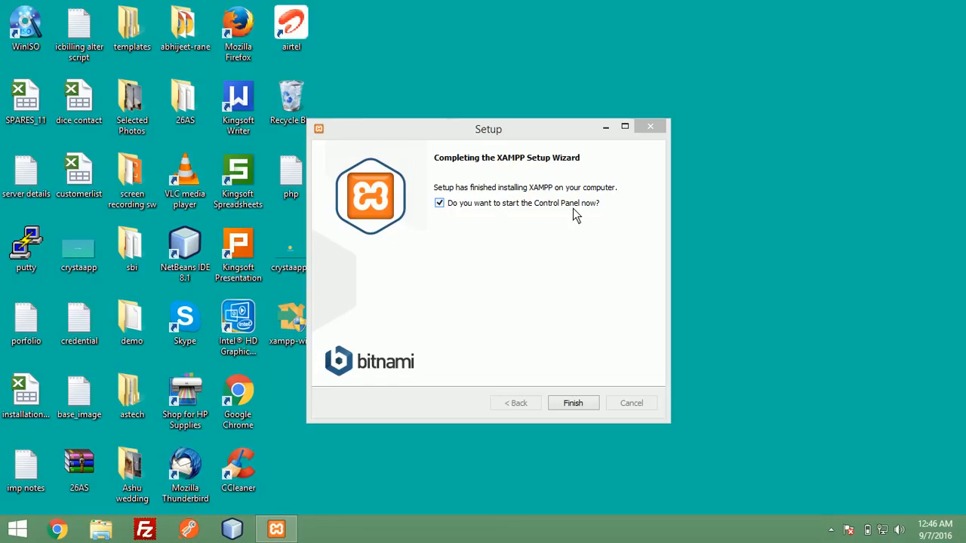
left_click(581, 404)
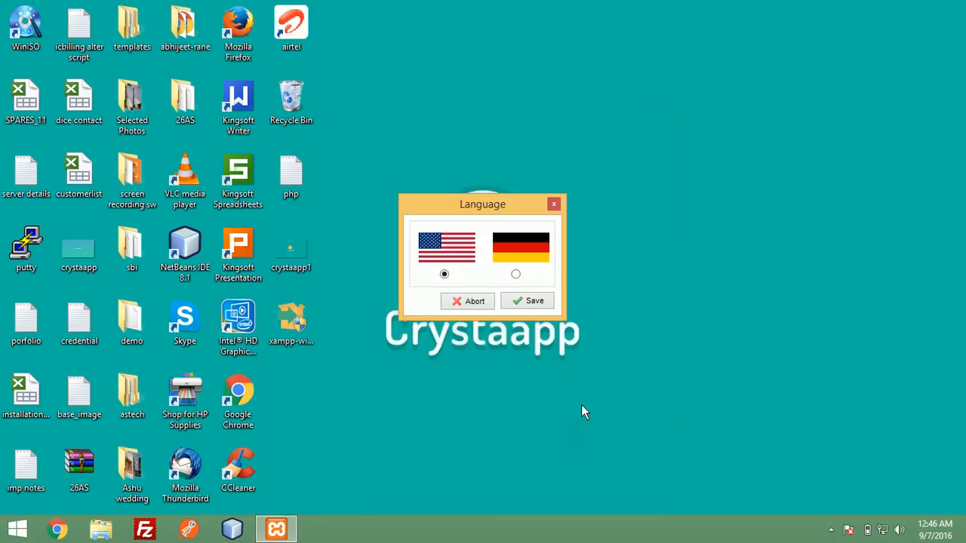
left_click(537, 303)
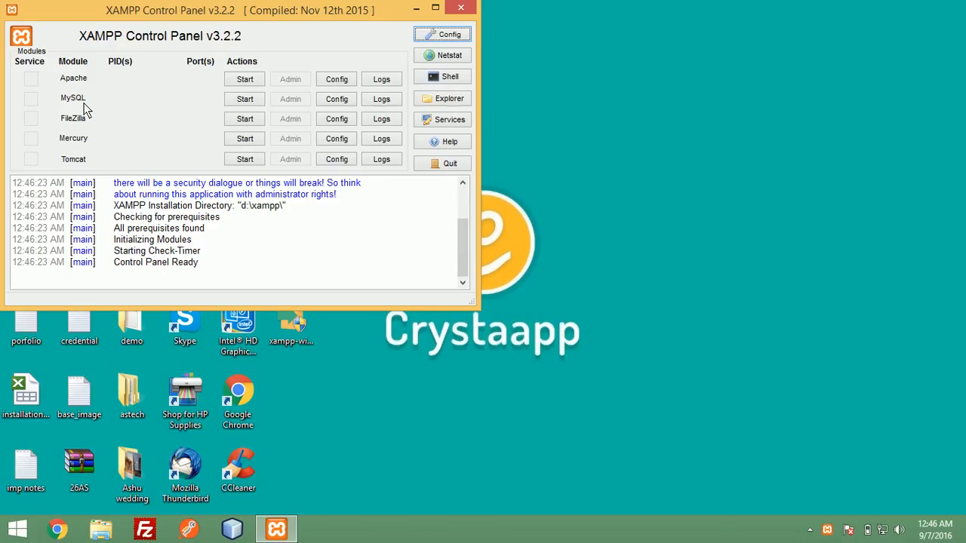
- Start the Apache and MySQL modules in the XAMPP Control Panel
left_click(232, 80)
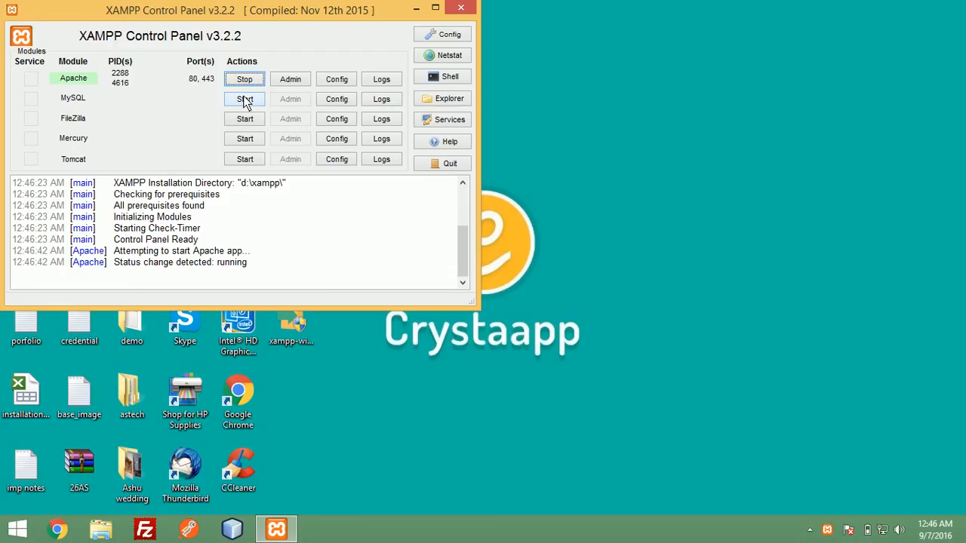
left_click(244, 101)
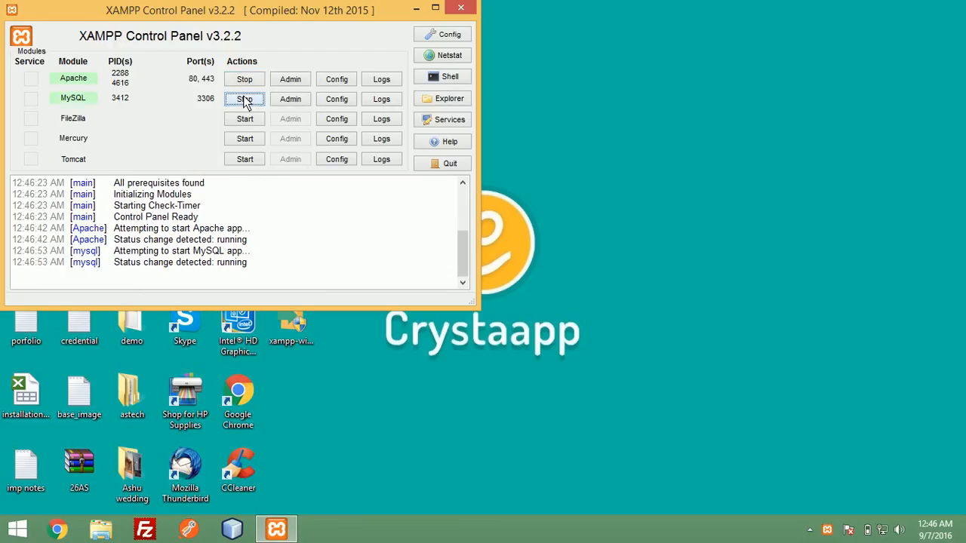
- Stop the MySQL module and minimize the XAMPP Control Panel
left_click(245, 101)
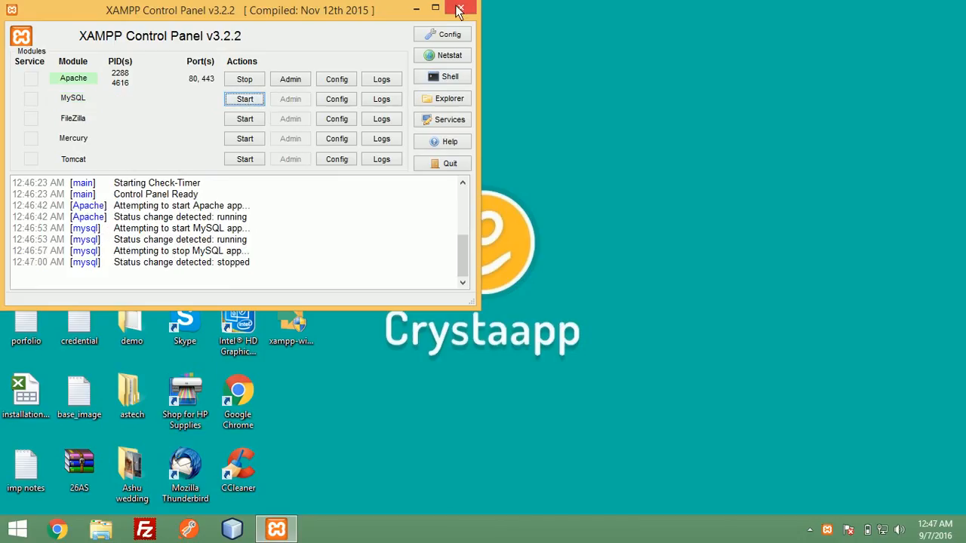
left_click(415, 9)
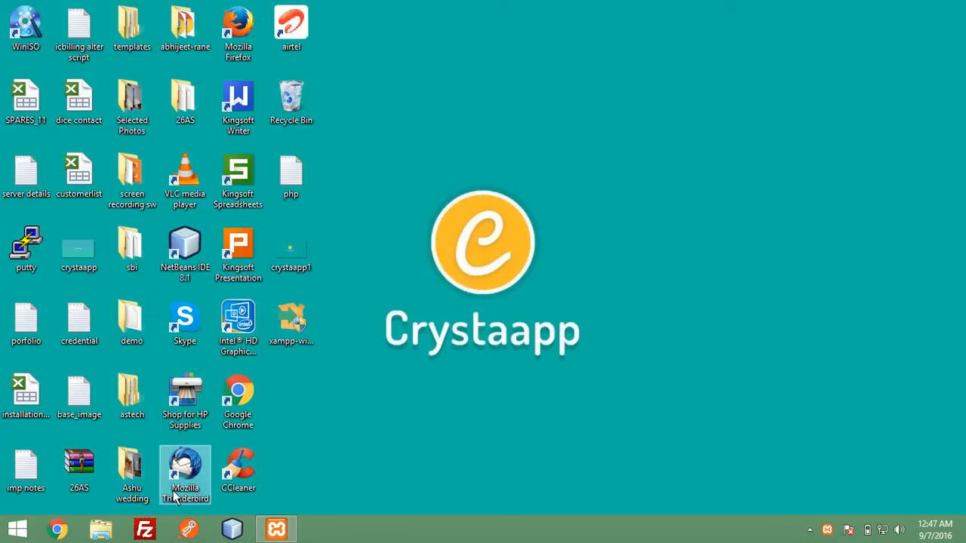
- Switch to Chrome and load localhost to check the XAMPP welcome page
left_click(57, 530)
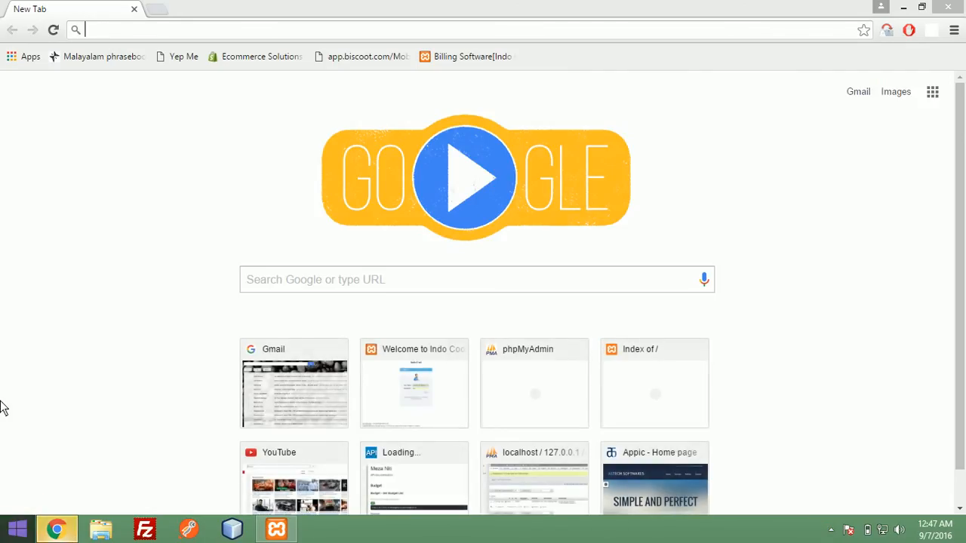
left_click(114, 32)
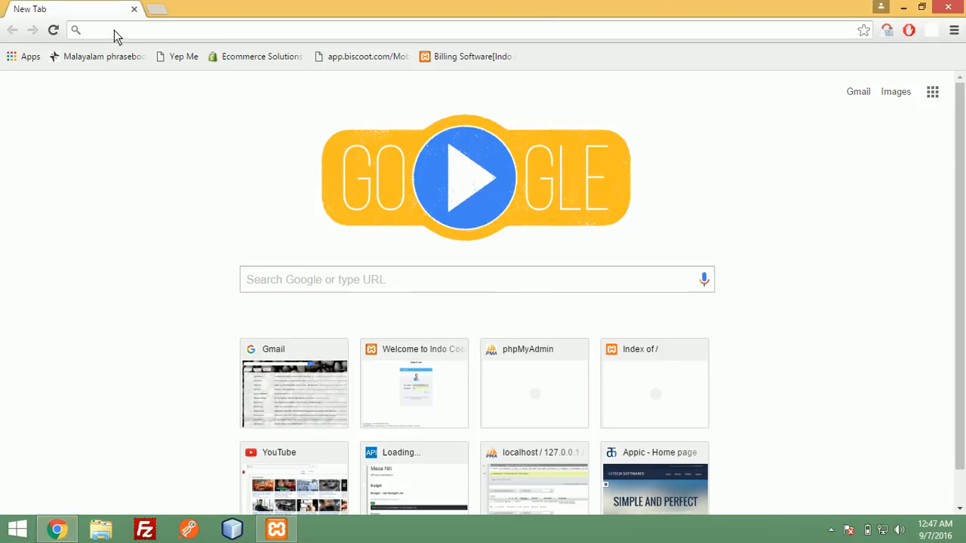
type("loc")
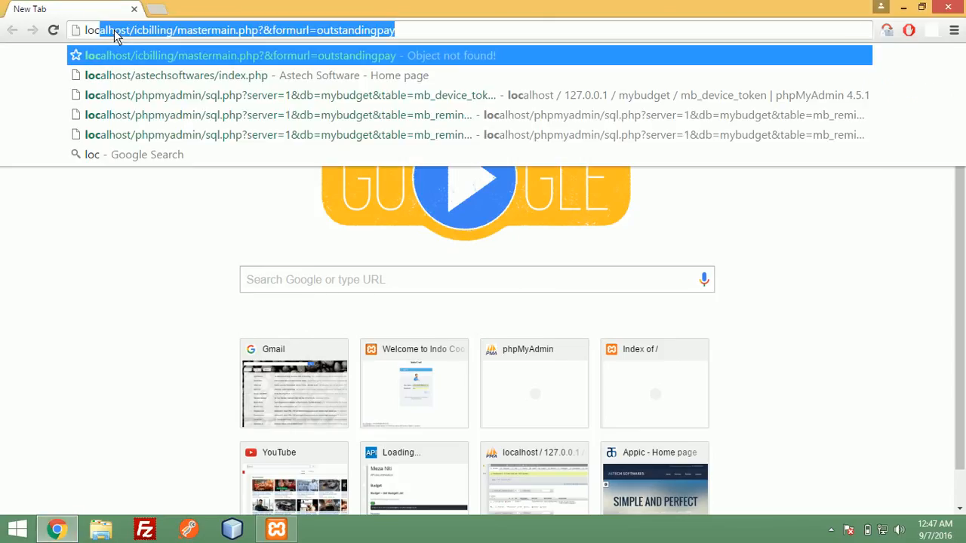
type("alhos")
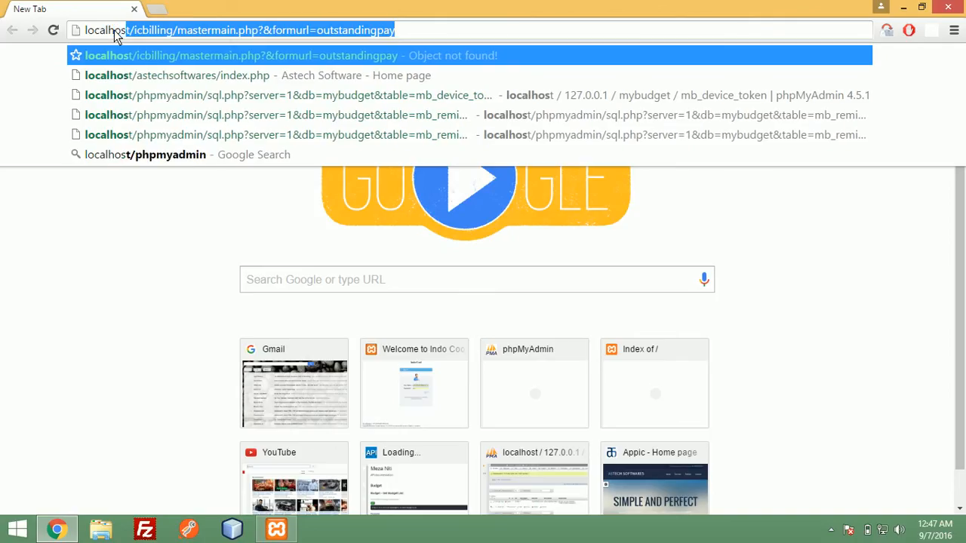
type("t")
key("Return")
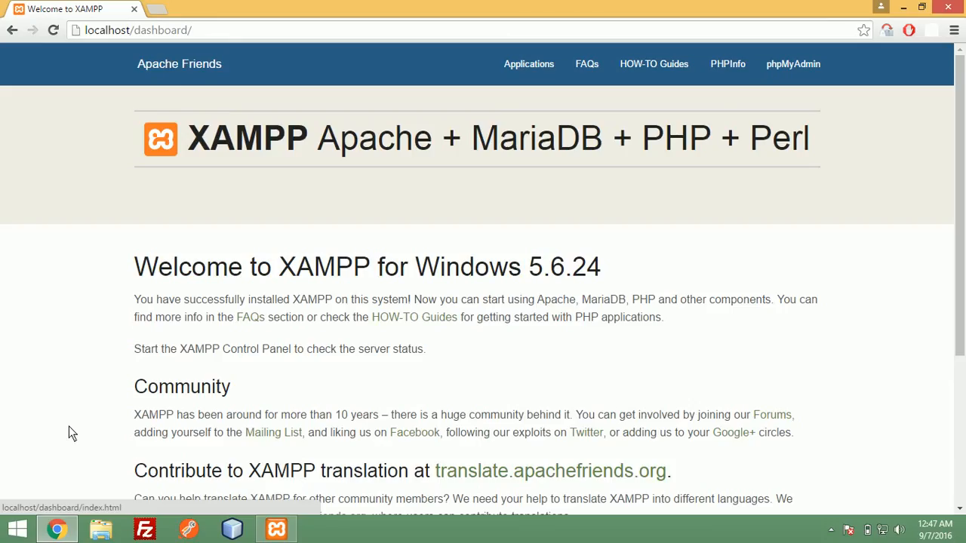
- View the contents of the D:\xampp\htdocs folder in File Explorer and close the Explorer window
left_click(101, 529)
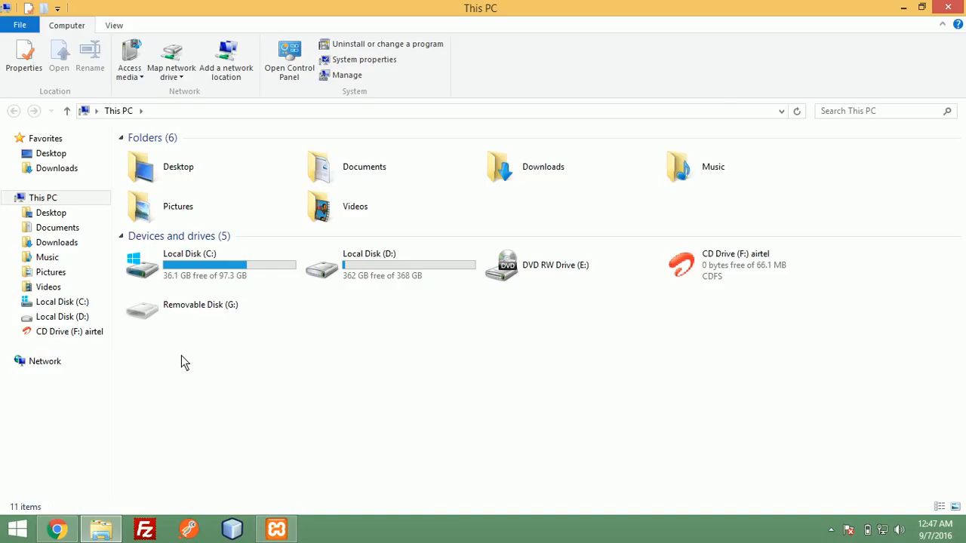
double_click(340, 258)
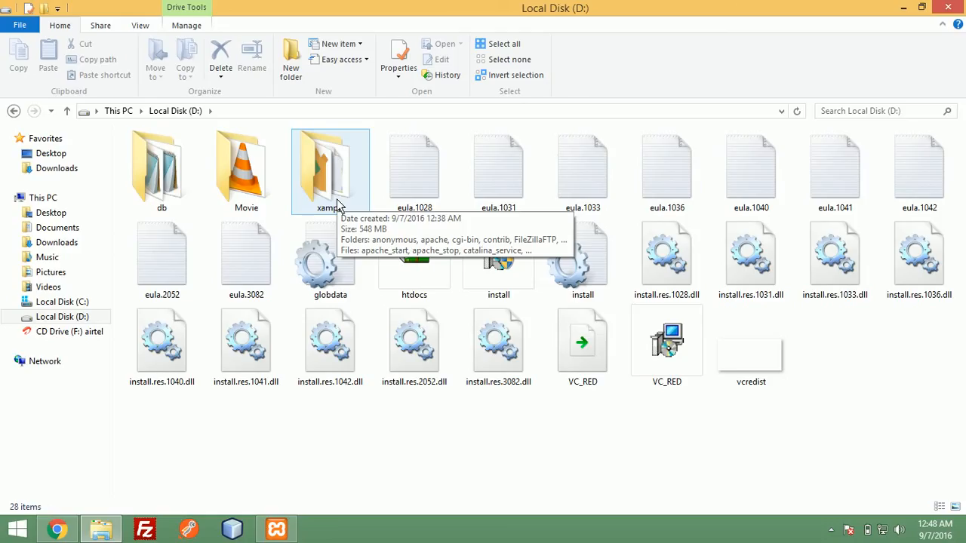
double_click(338, 205)
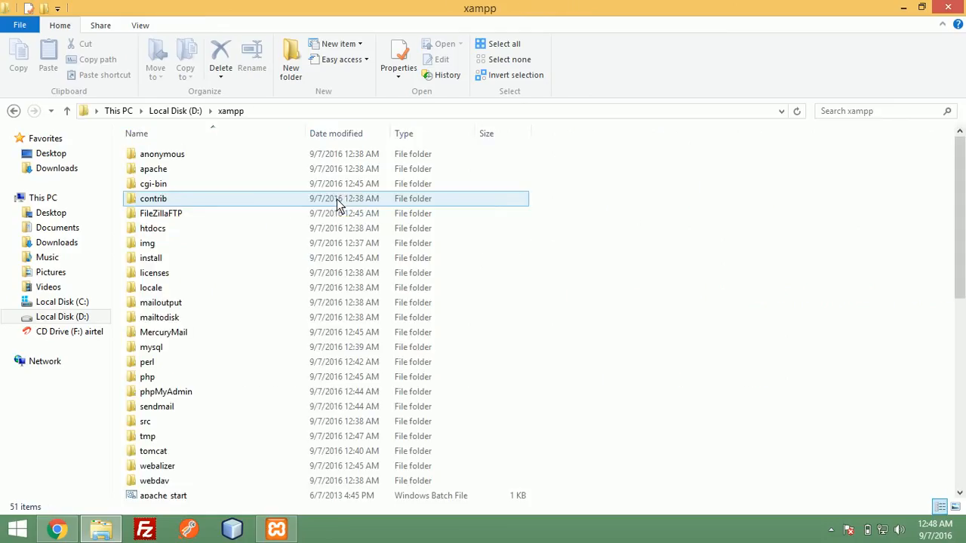
left_click(251, 227)
double_click(252, 227)
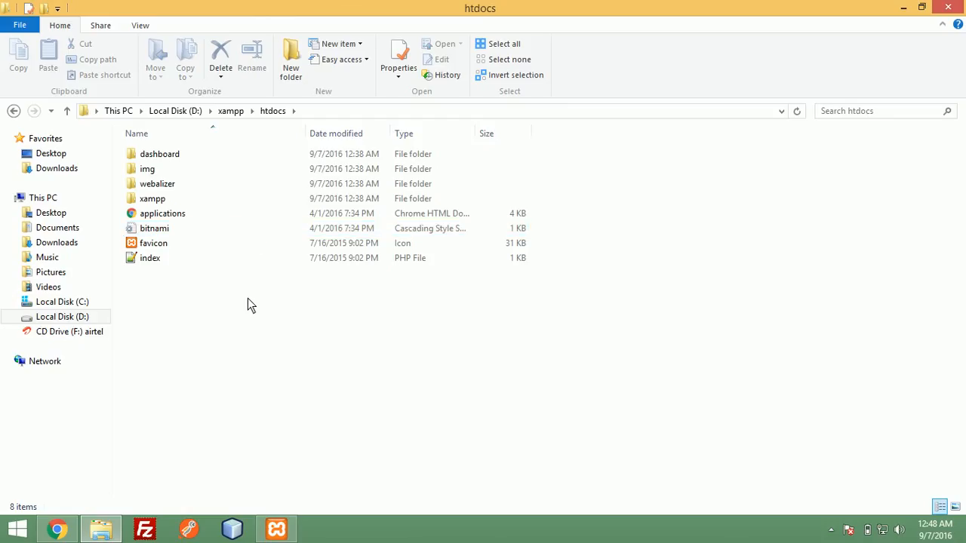
left_click(949, 9)
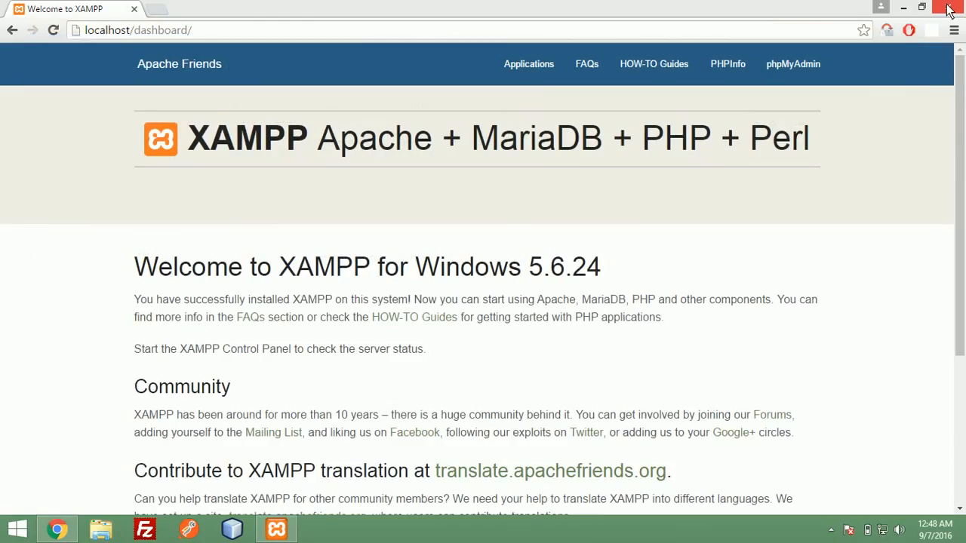